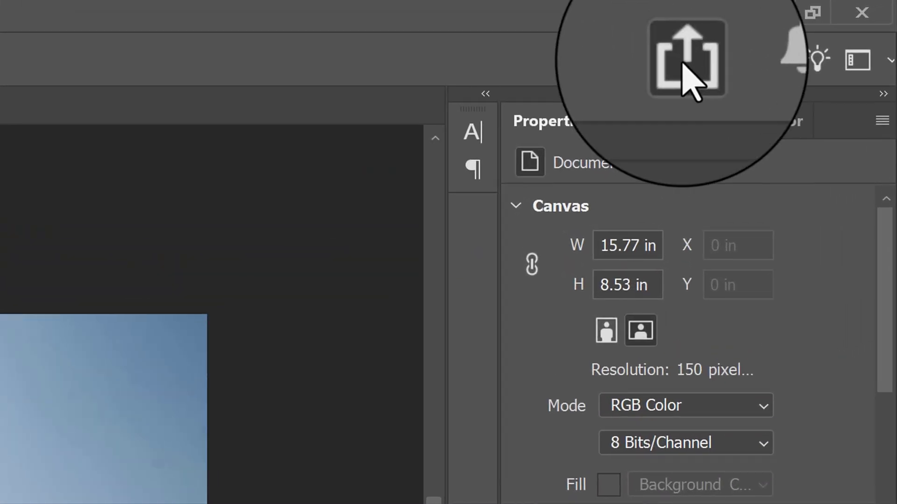
Share the Photoshop dinosaur motel image to Firefly's Generate video as the starting frame
{"action": "left_click", "coordinate": [686, 64]}
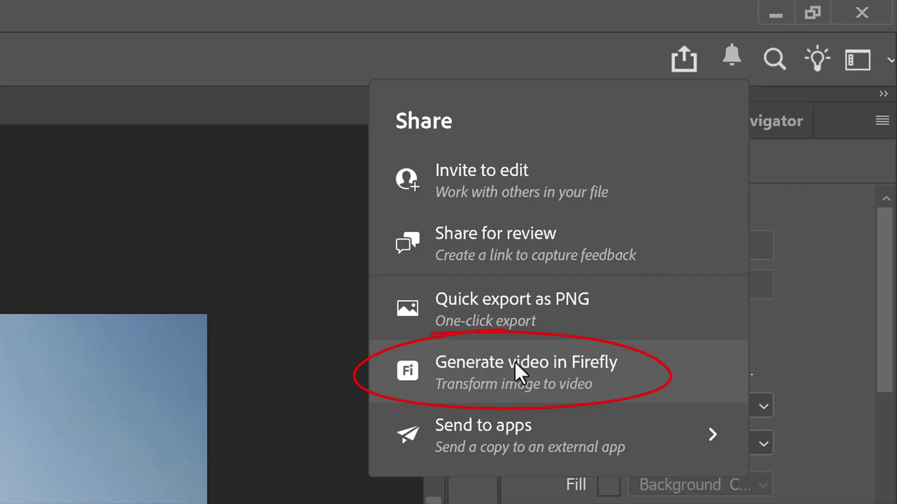
{"action": "left_click", "coordinate": [514, 361]}
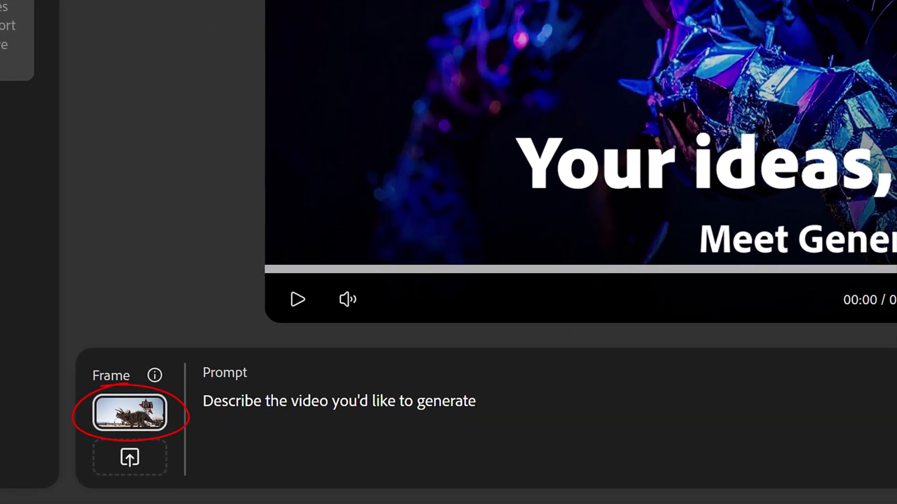
Paste the prompt of the dinosaur walking as the camera rises 30 feet, then enhance it
{"action": "left_click", "coordinate": [357, 406]}
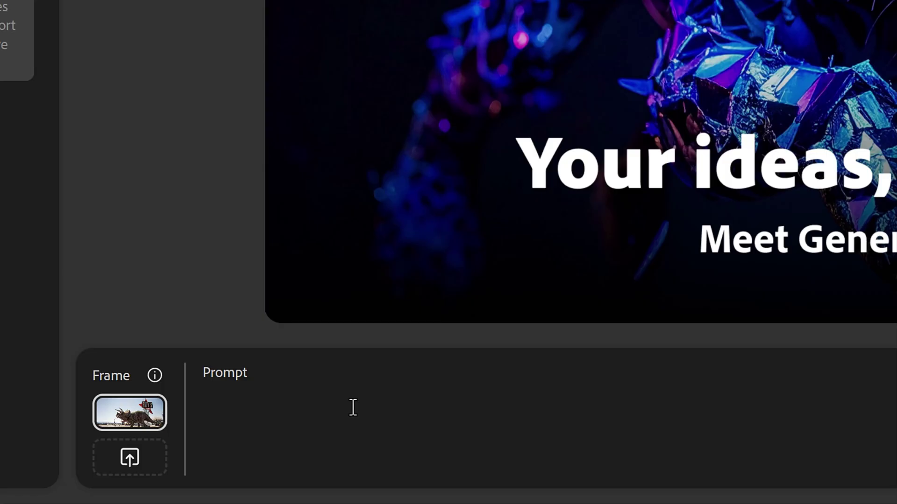
{"action": "type", "text": "Dinosaur walks as the camera rises up and around it. Keep everything in the scene as they are."}
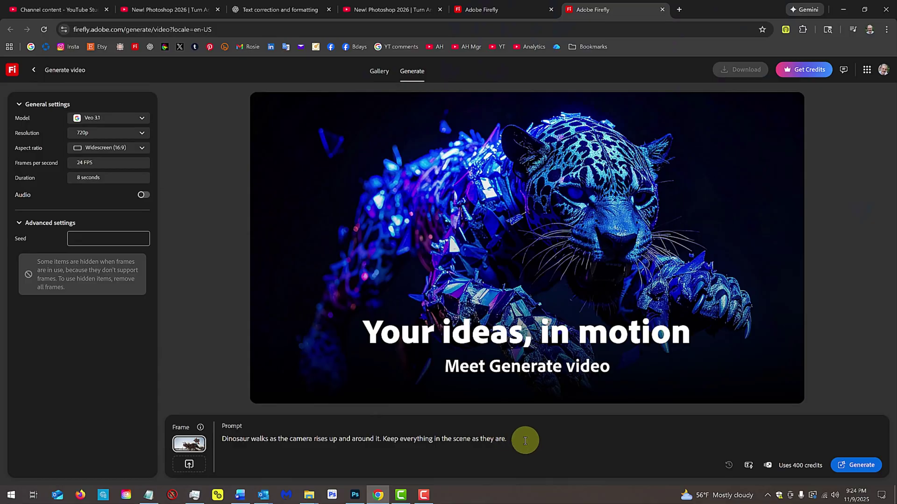
{"action": "left_click", "coordinate": [746, 466]}
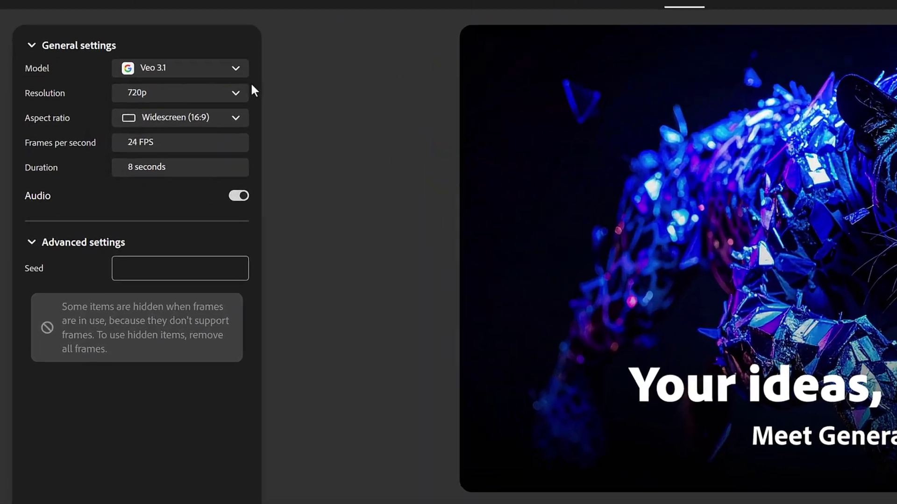
{"action": "left_click", "coordinate": [236, 69]}
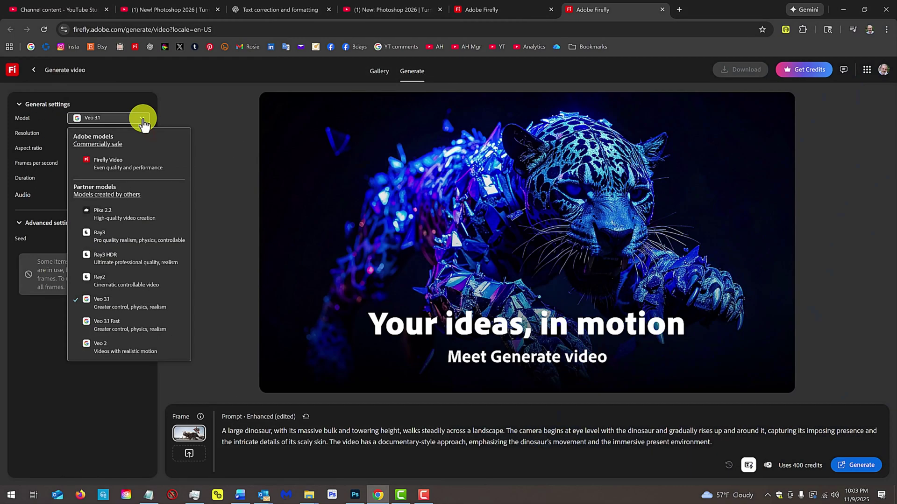
Keep Veo 3.1 as the video model and review the Firefly credit plans offer
{"action": "left_click", "coordinate": [143, 120]}
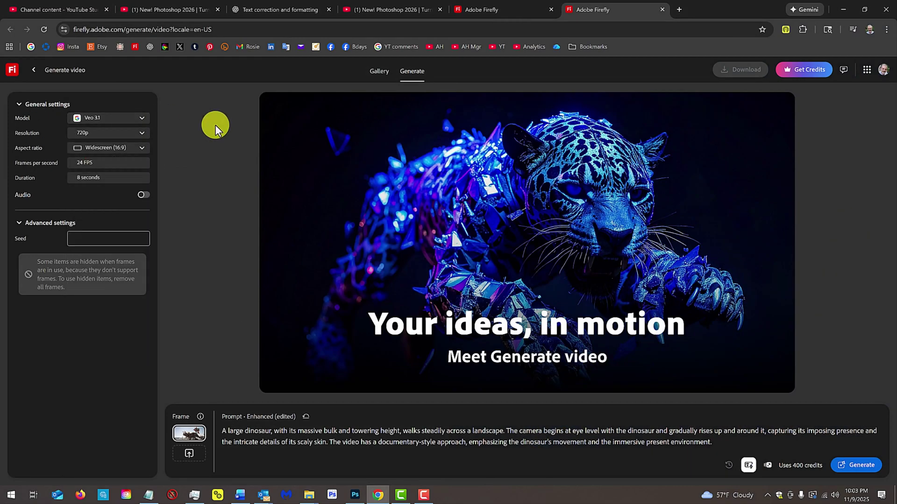
{"action": "left_click", "coordinate": [791, 74]}
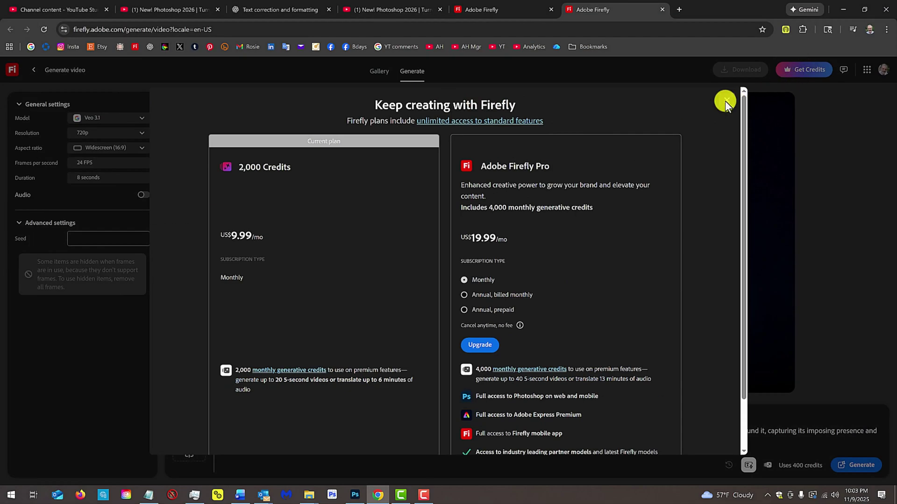
{"action": "left_click", "coordinate": [725, 101]}
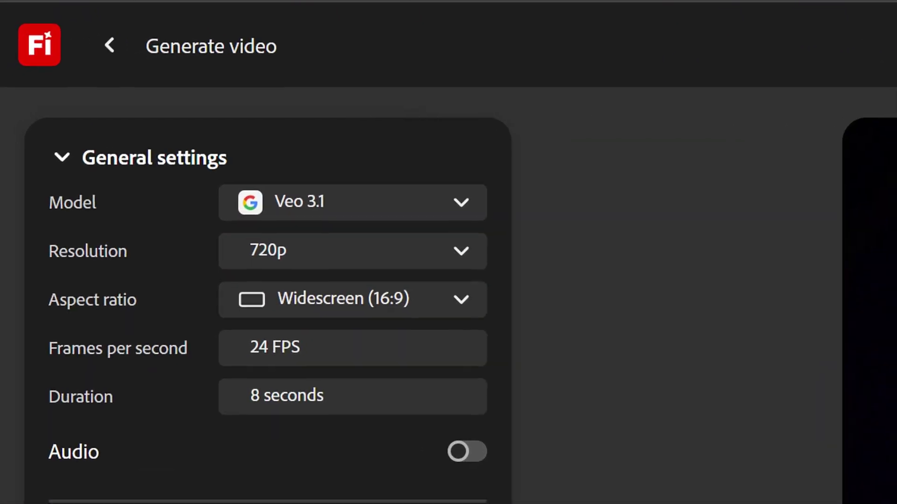
Confirm the video stays at 720p resolution and Widescreen (16:9) aspect ratio
{"action": "left_click", "coordinate": [465, 251]}
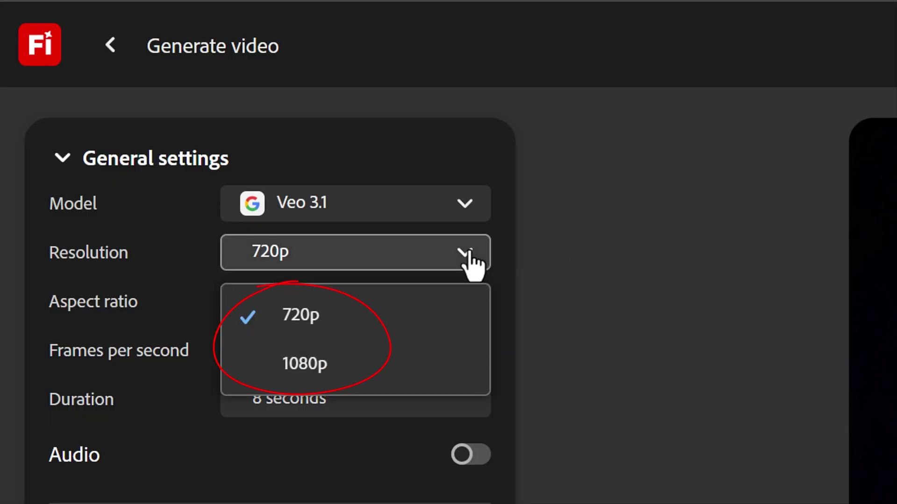
{"action": "left_click", "coordinate": [471, 257]}
{"action": "left_click", "coordinate": [467, 311]}
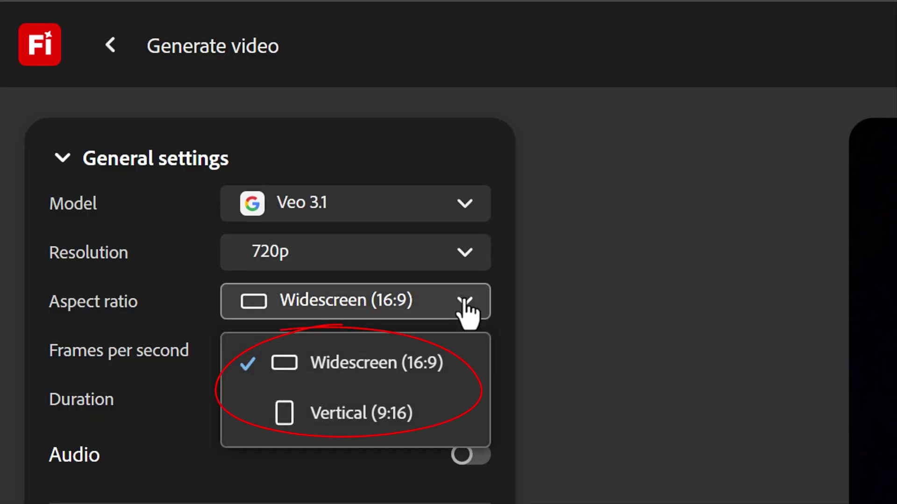
{"action": "left_click", "coordinate": [466, 310]}
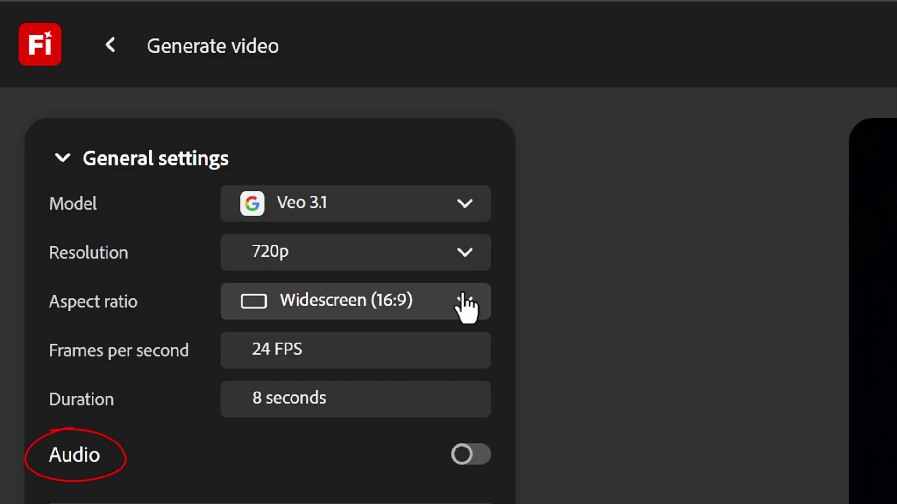
{"action": "left_click", "coordinate": [464, 203]}
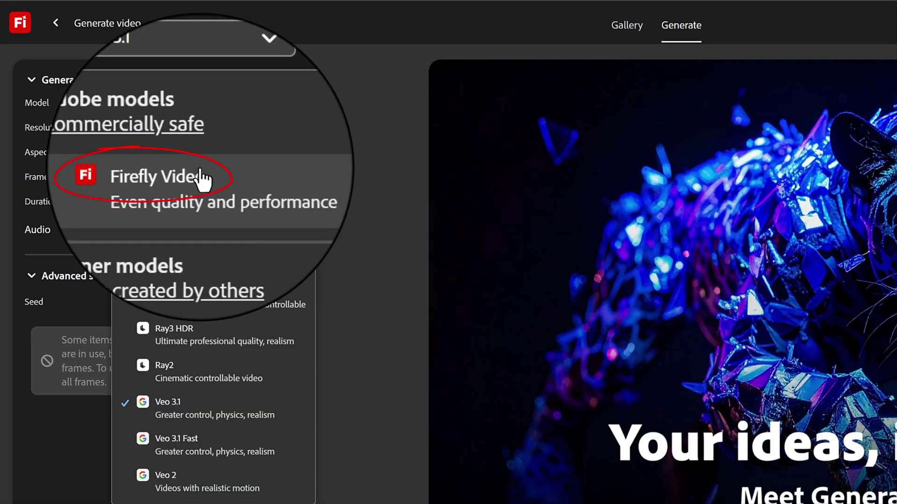
Switch the video model from Veo 3.1 to Firefly Video
{"action": "left_click", "coordinate": [201, 169]}
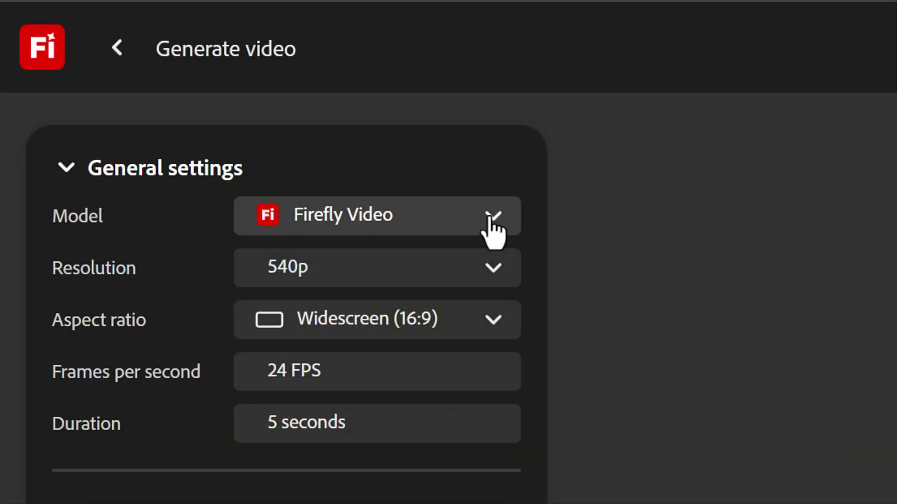
{"action": "left_click", "coordinate": [492, 229]}
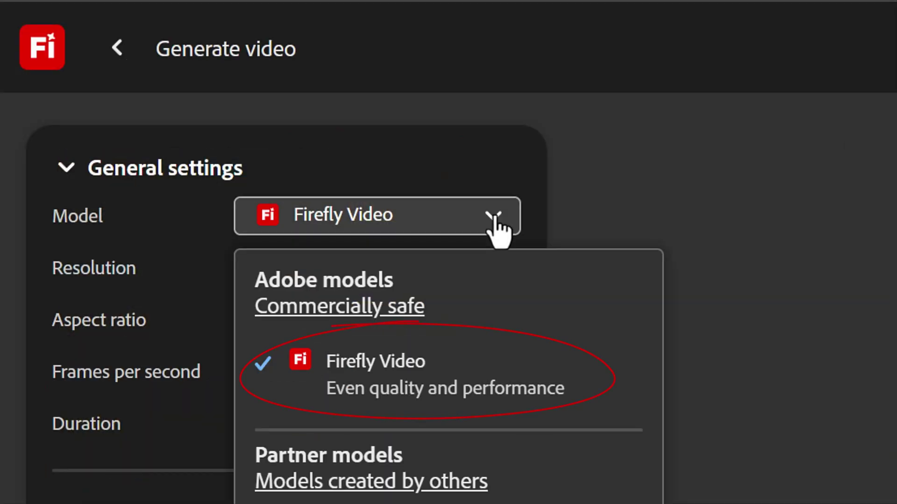
{"action": "left_click", "coordinate": [414, 388]}
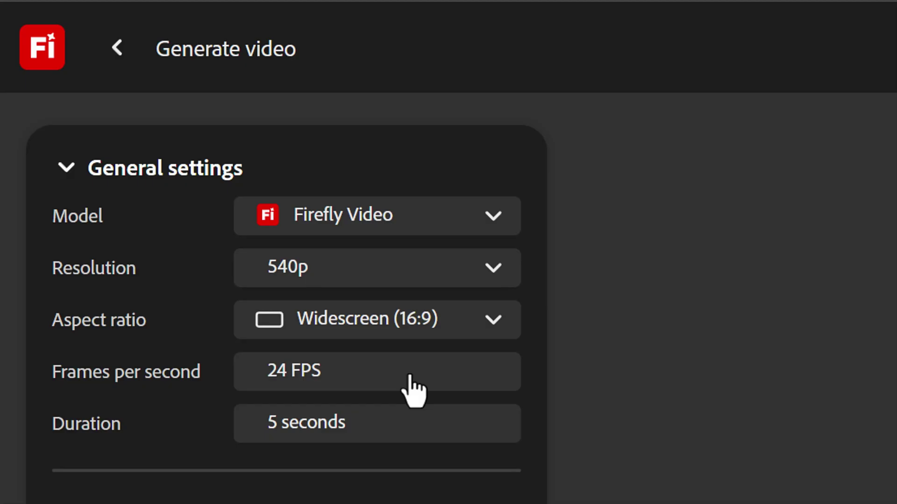
Set the resolution to 1080p and keep the Widescreen (16:9) aspect ratio
{"action": "left_click", "coordinate": [481, 271]}
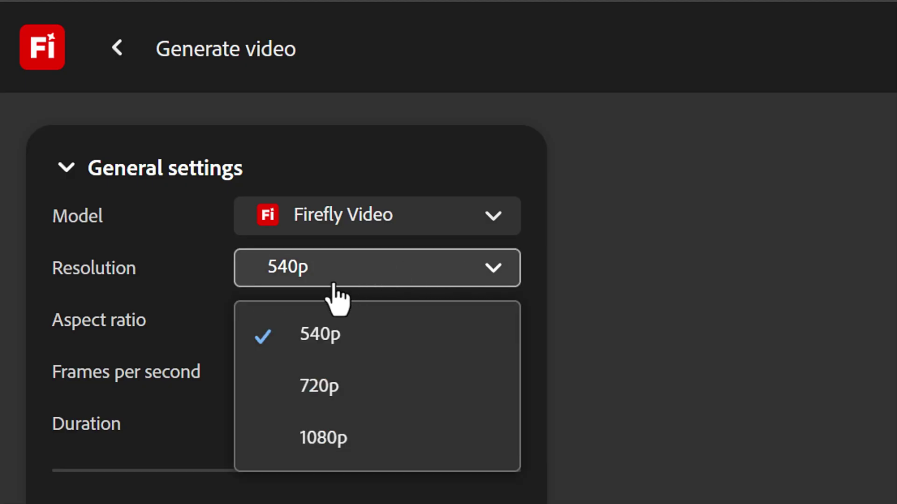
{"action": "left_click", "coordinate": [324, 441]}
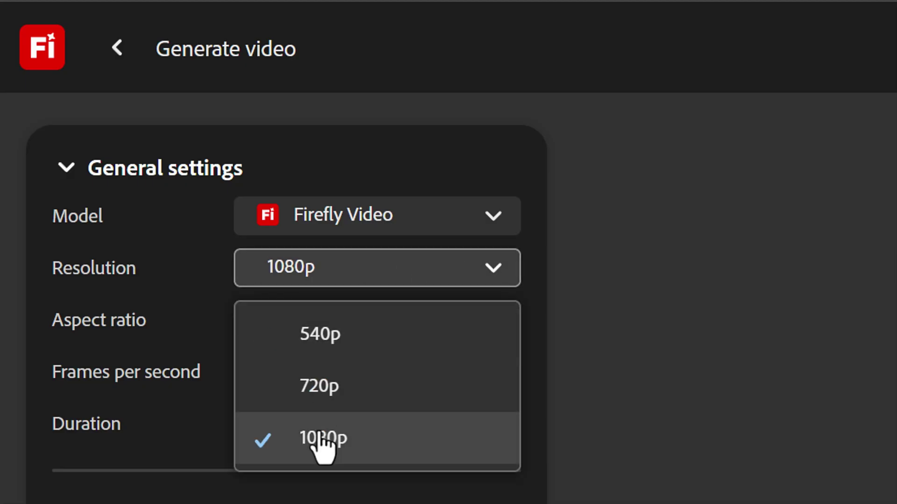
{"action": "left_click", "coordinate": [490, 320]}
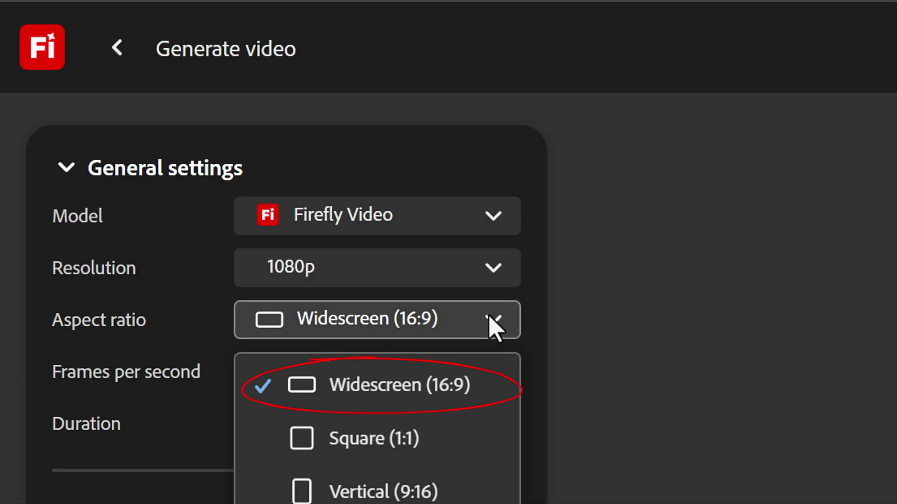
{"action": "left_click", "coordinate": [494, 327]}
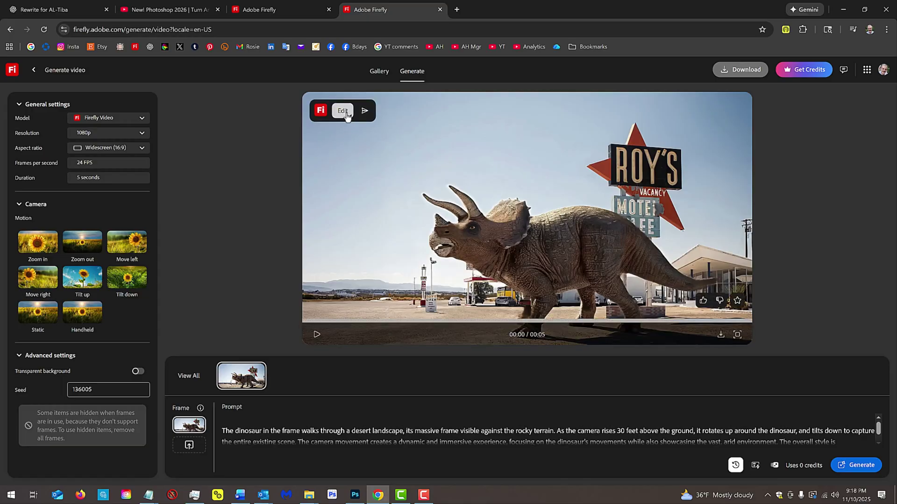
Open the five-second dinosaur video in Generate Sound Effect from its Edit menu
{"action": "left_click", "coordinate": [343, 111]}
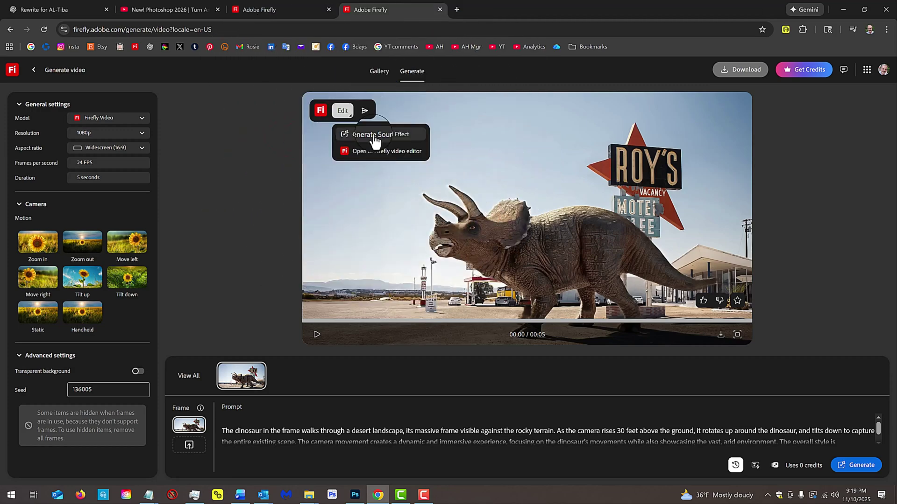
{"action": "left_click", "coordinate": [363, 136]}
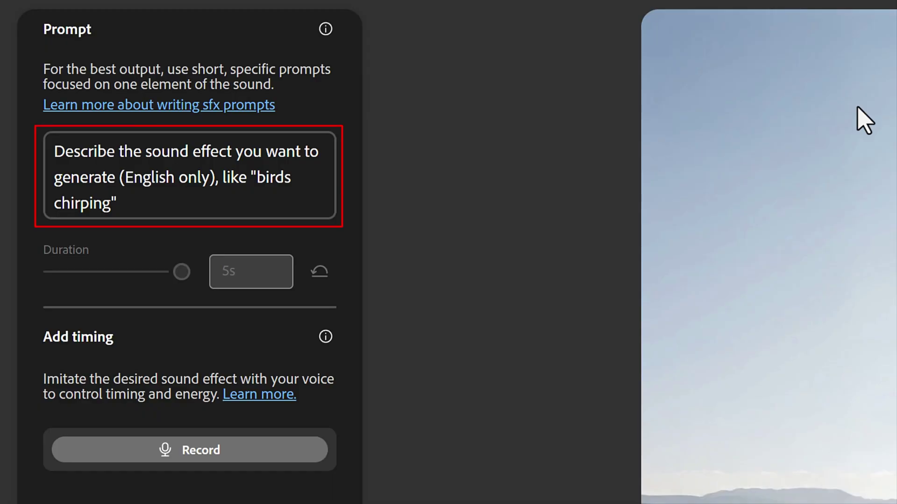
Generate sound effects from the prompt 'Dinosaur gutteral sound Heavy, plodding footsteps'
{"action": "left_click", "coordinate": [212, 204]}
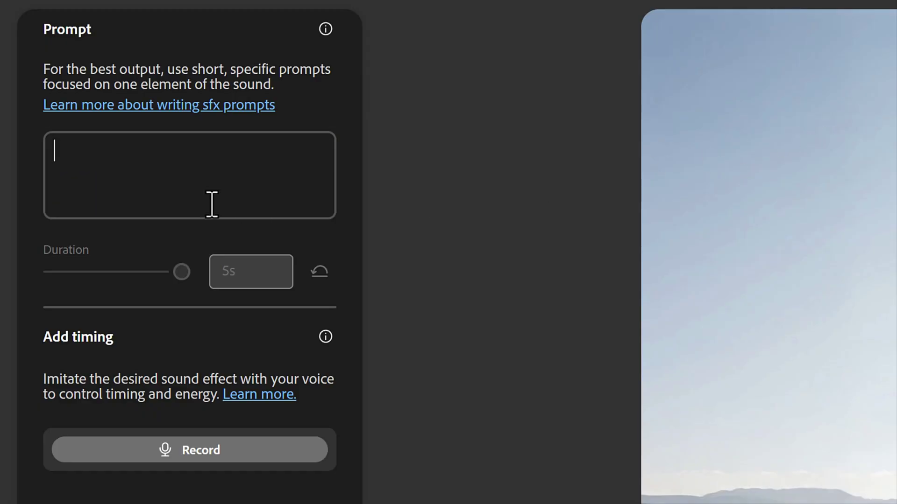
{"action": "type", "text": "Dinosaur gutteral soun"}
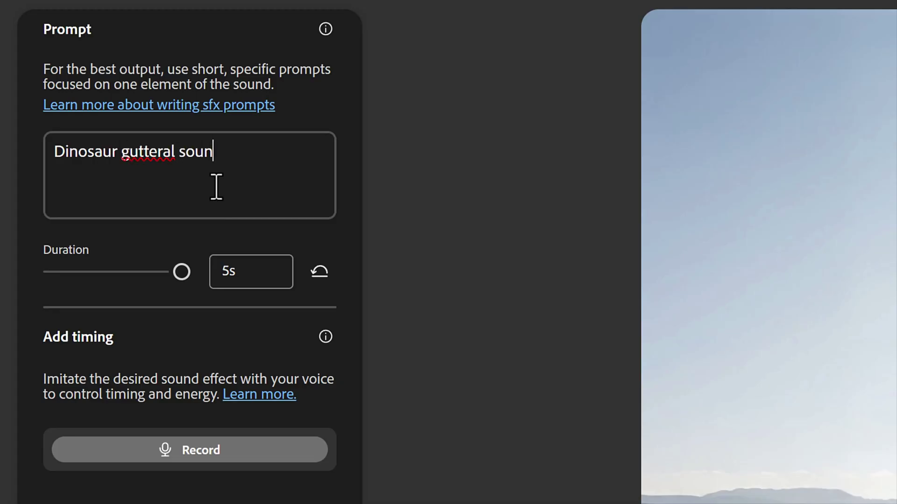
{"action": "type", "text": "d Heavy, plodding footsteps."}
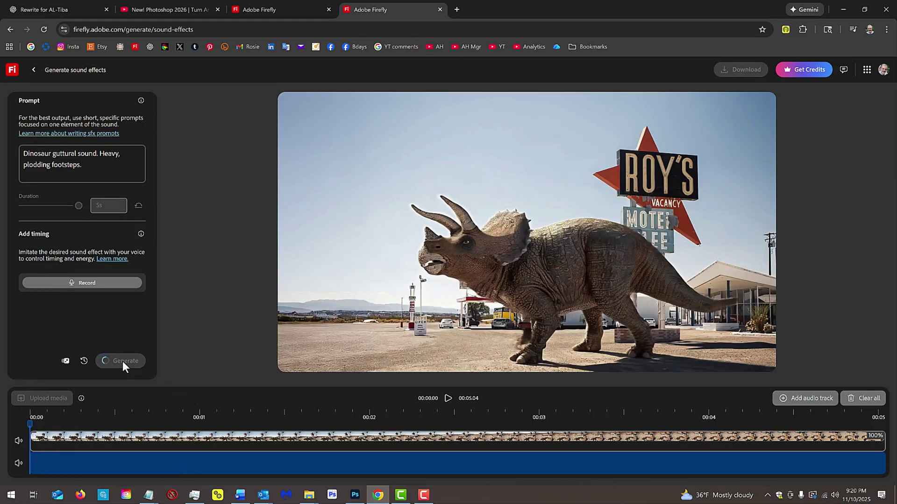
{"action": "left_click", "coordinate": [121, 360]}
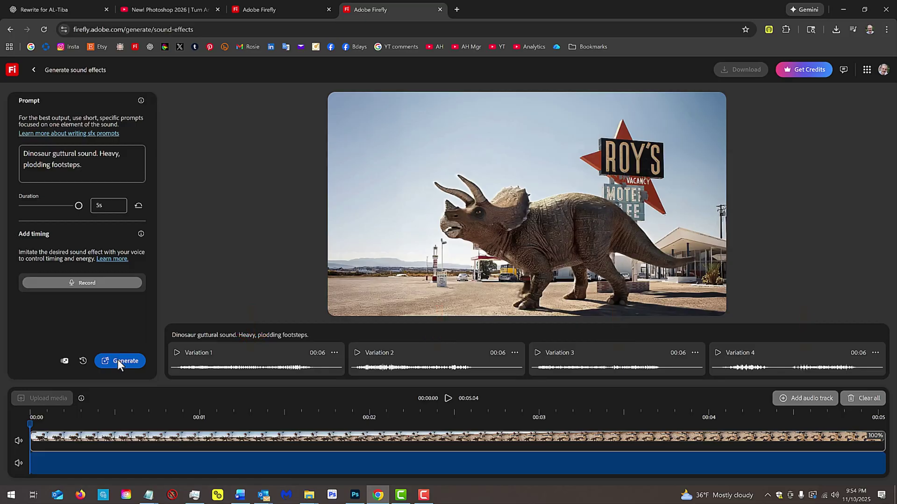
Preview Variation 1, add it to the video's audio track, and download the MP4
{"action": "left_click", "coordinate": [177, 353]}
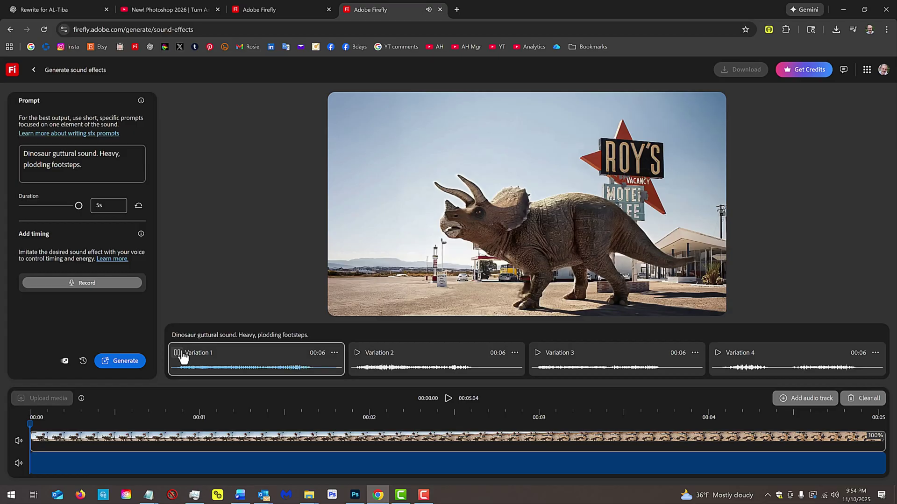
{"action": "left_click", "coordinate": [178, 354]}
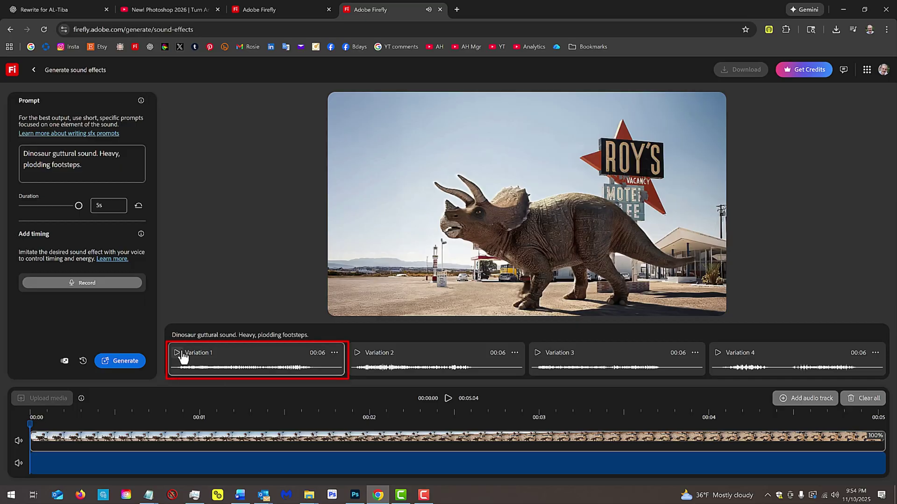
{"action": "left_click", "coordinate": [240, 362]}
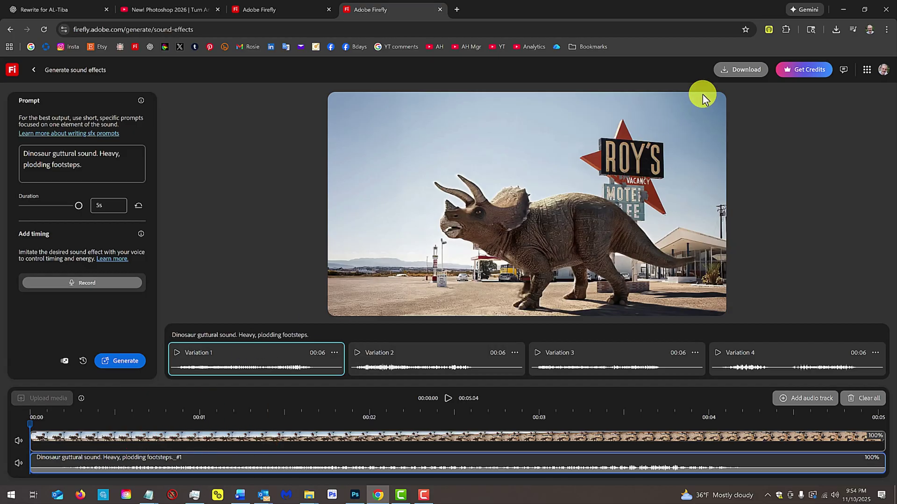
{"action": "left_click", "coordinate": [739, 70]}
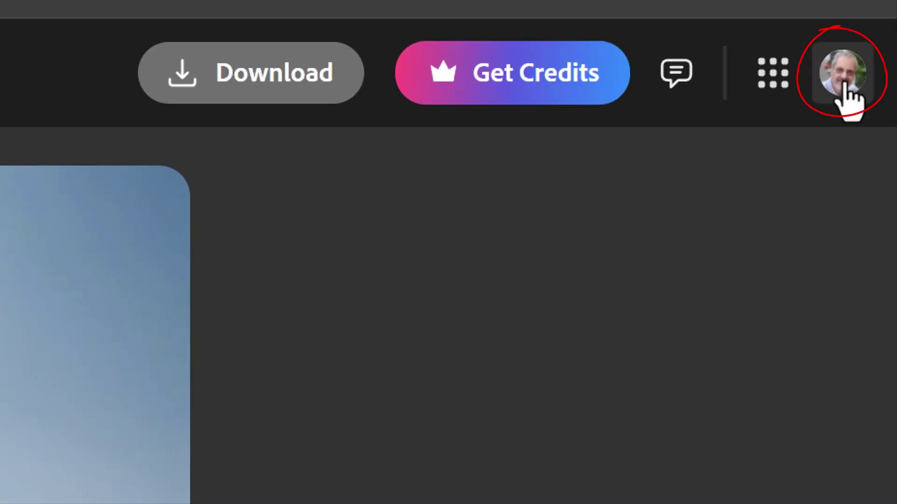
{"action": "left_click", "coordinate": [847, 95]}
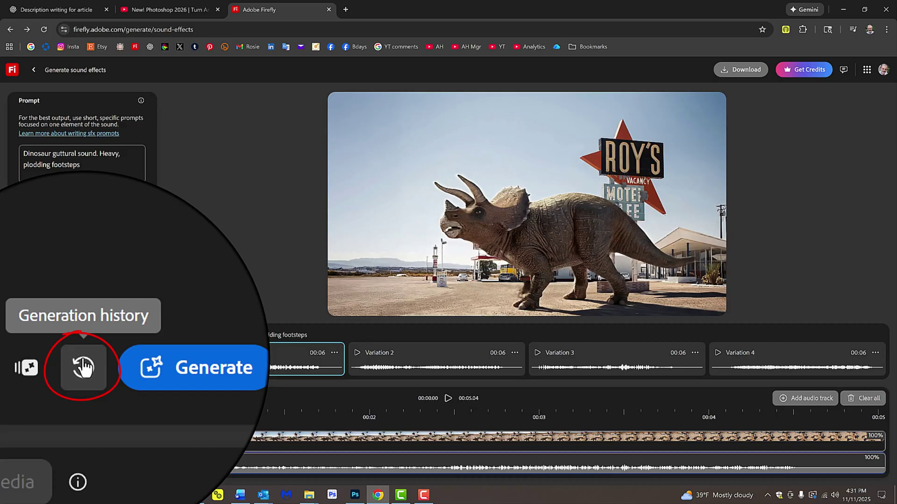
Open Generation history and switch its filter from Audio to Video to list the dinosaur clips
{"action": "left_click", "coordinate": [82, 361]}
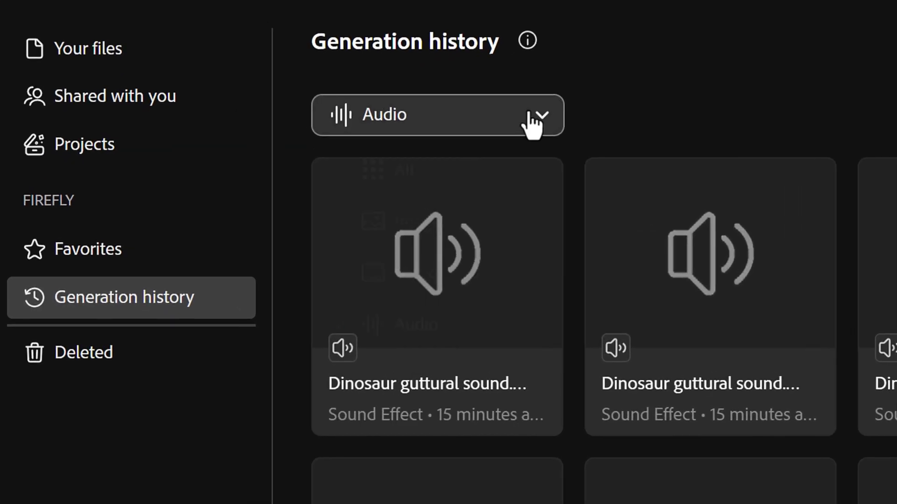
{"action": "left_click", "coordinate": [406, 133]}
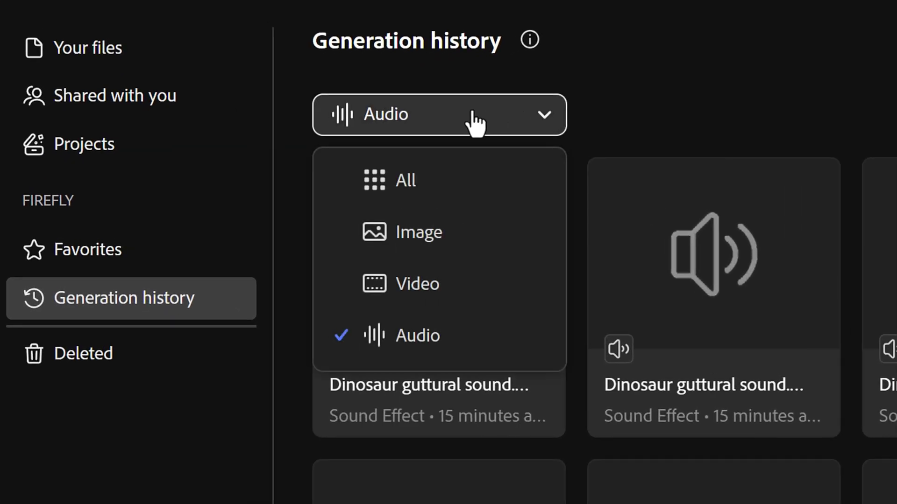
{"action": "left_click", "coordinate": [353, 261]}
{"action": "left_click", "coordinate": [413, 285]}
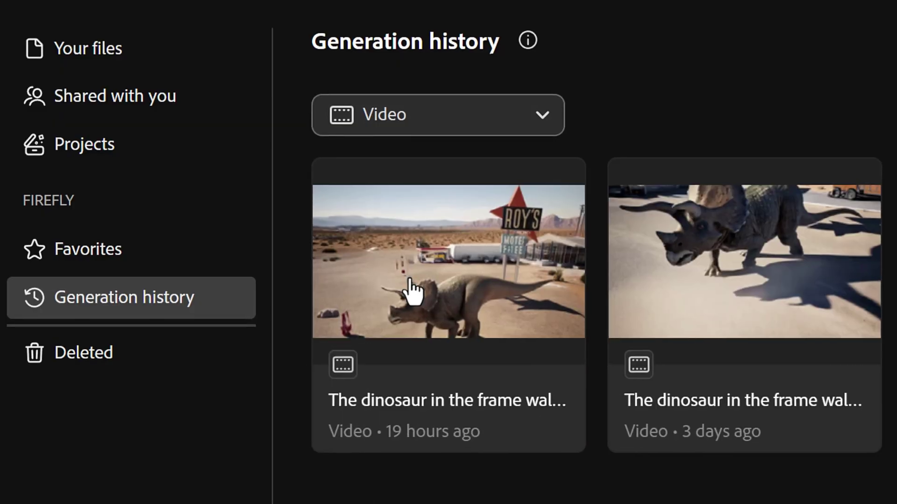